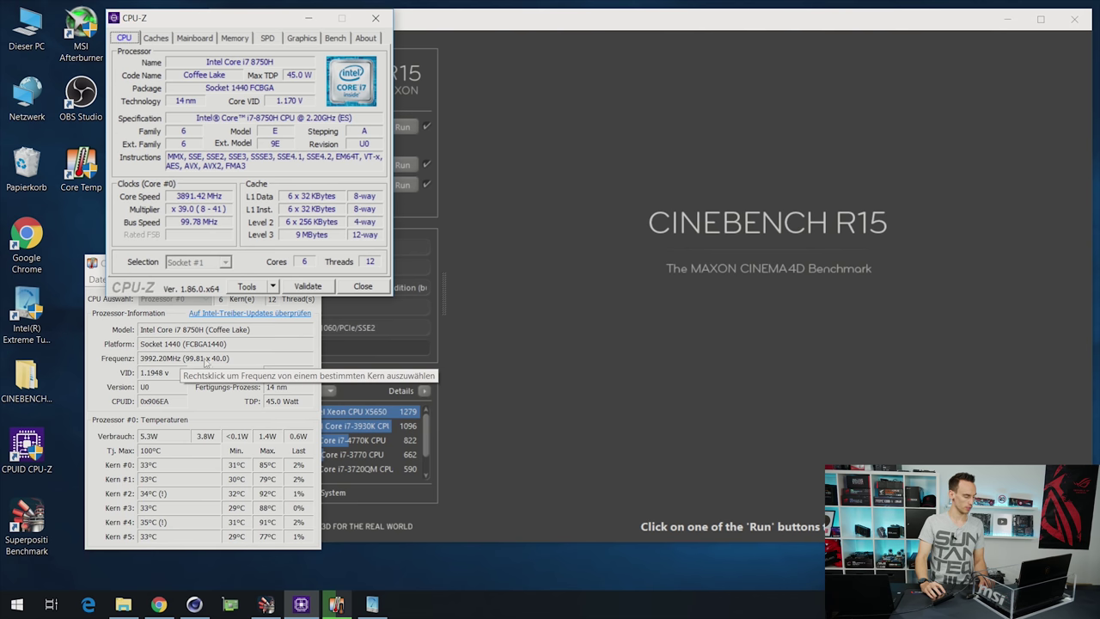
Step: Run the Cinebench R15 CPU test and check the per-core clock speeds in CPU-Z while it renders
{"action": "left_click_drag", "start_coordinate": [539, 21], "coordinate": [617, 21]}
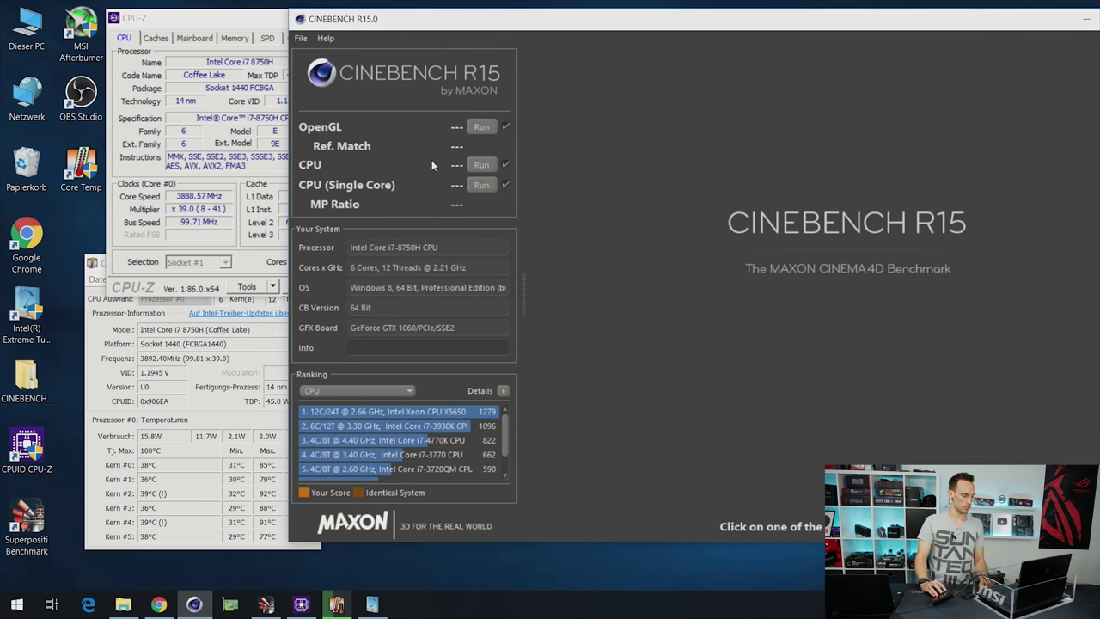
{"action": "left_click", "coordinate": [483, 165]}
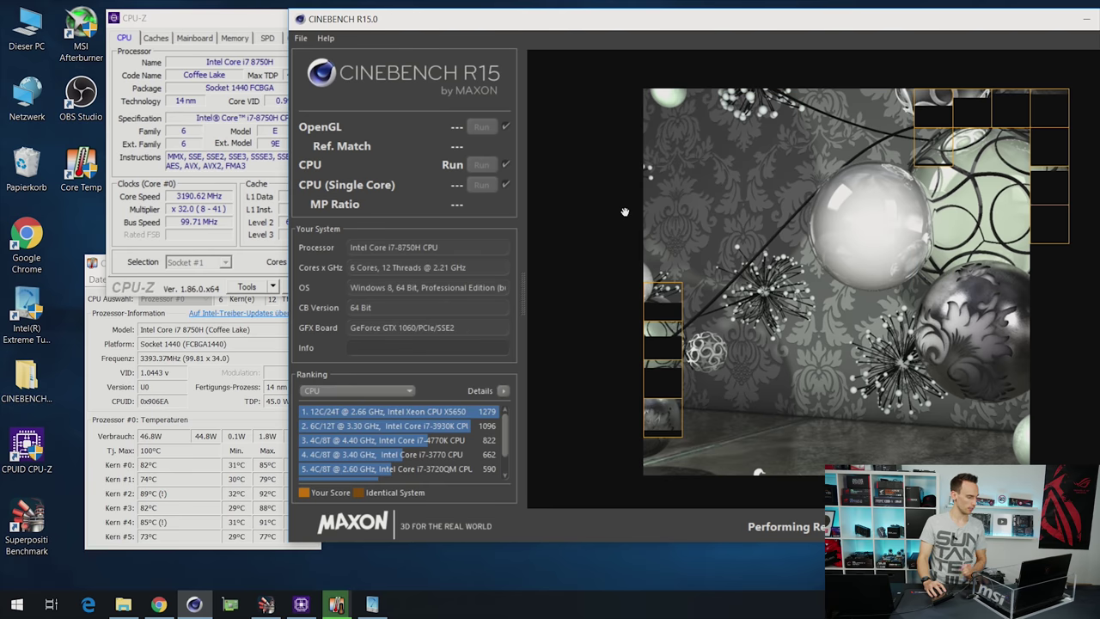
{"action": "right_click", "coordinate": [225, 171]}
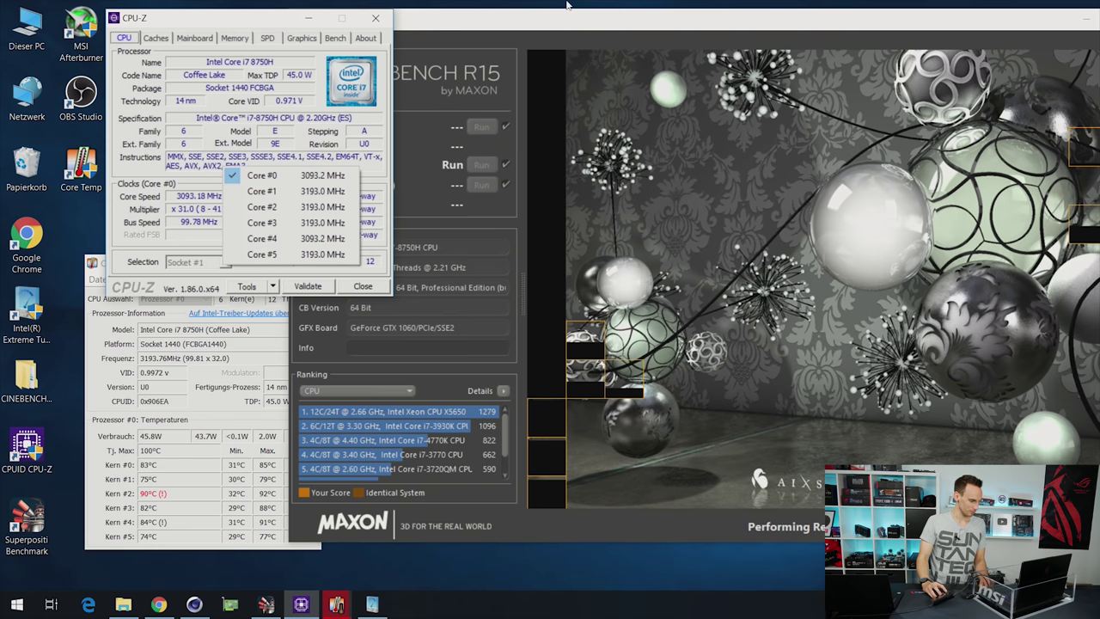
{"action": "left_click", "coordinate": [573, 19]}
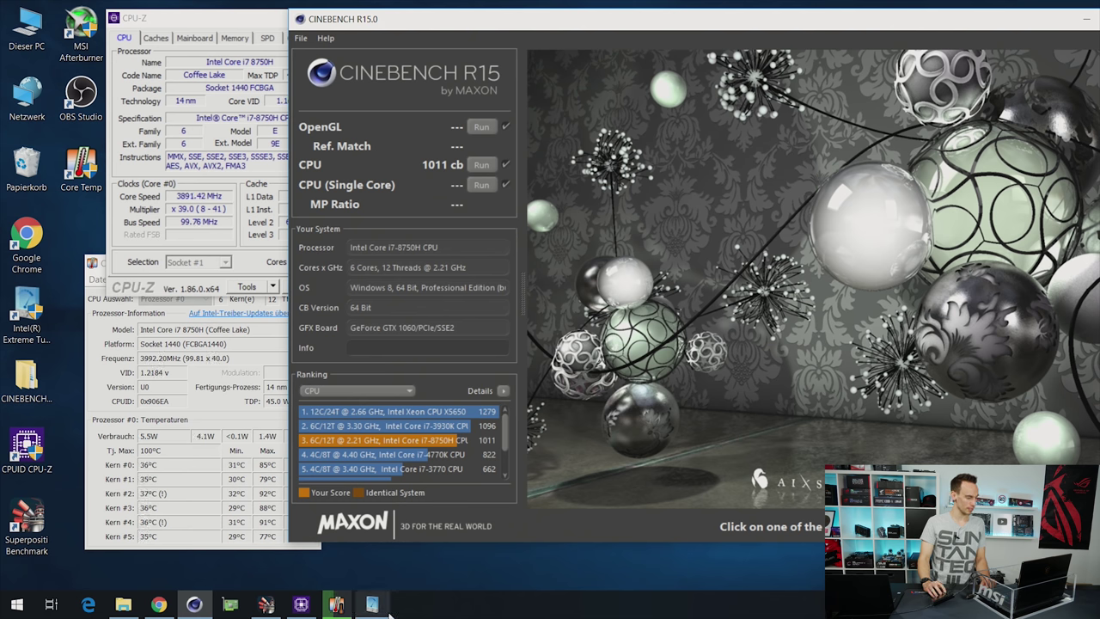
Step: In Intel Extreme Tuning Utility, apply Unlimited for Turbo Boost Short Power Max and Turbo Boost Power Max, with a 96-second Power Time Window
{"action": "mouse_move", "coordinate": [376, 605]}
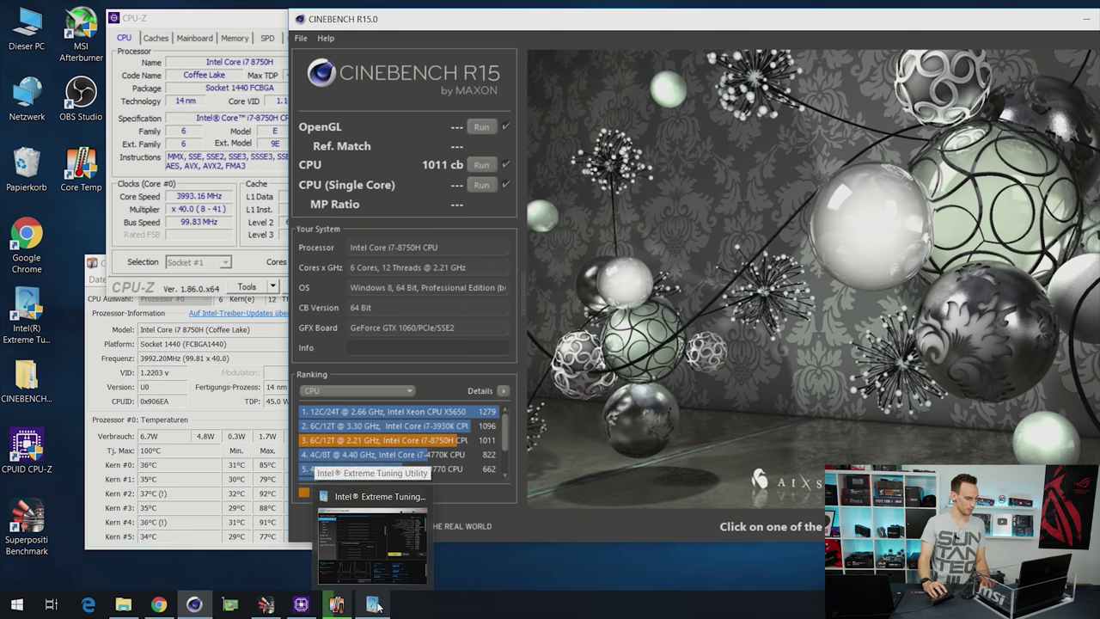
{"action": "left_click", "coordinate": [416, 515]}
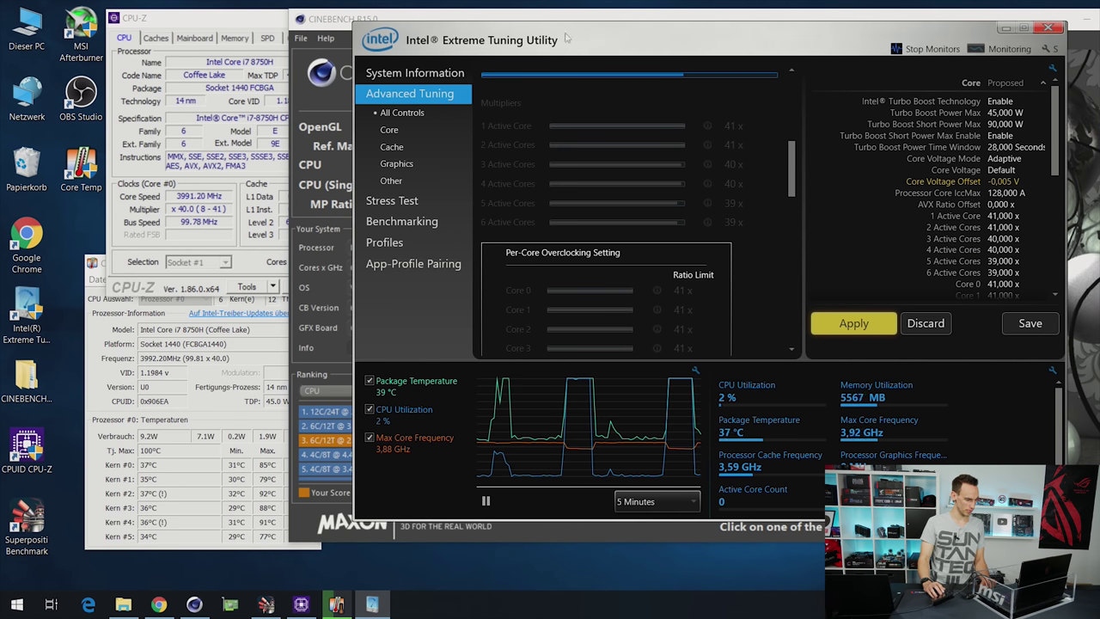
{"action": "left_click_drag", "start_coordinate": [566, 38], "coordinate": [584, 60]}
{"action": "scroll", "coordinate": [628, 270], "scroll_direction": "up", "scroll_amount": 10}
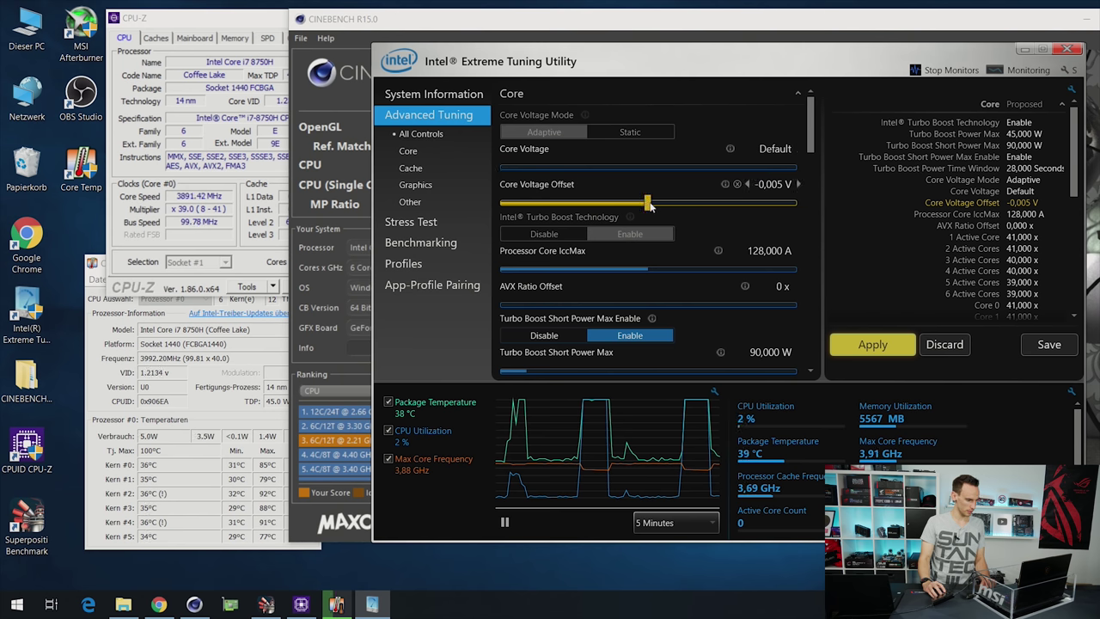
{"action": "scroll", "coordinate": [654, 209], "scroll_direction": "down", "scroll_amount": 3}
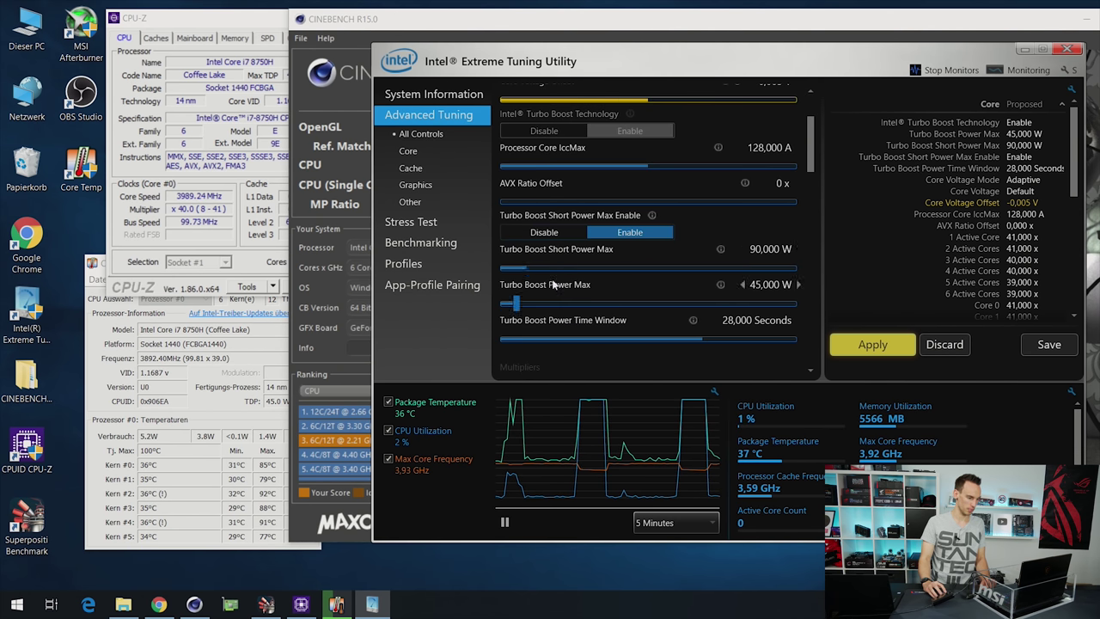
{"action": "left_click_drag", "start_coordinate": [531, 270], "coordinate": [798, 268]}
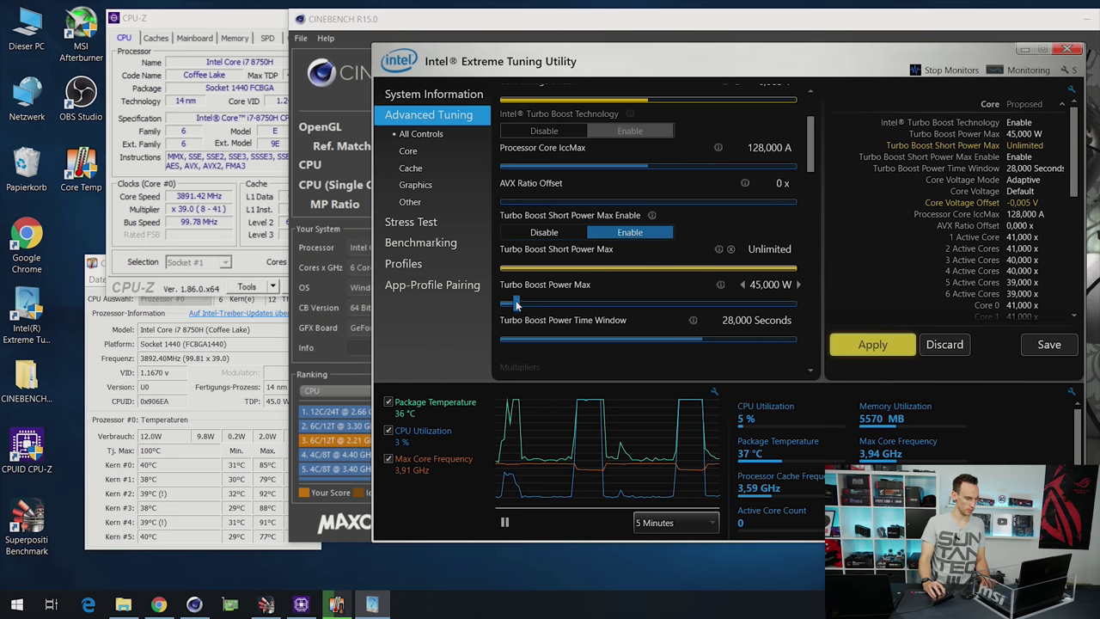
{"action": "left_click_drag", "start_coordinate": [516, 304], "coordinate": [795, 304]}
{"action": "left_click_drag", "start_coordinate": [705, 338], "coordinate": [853, 344]}
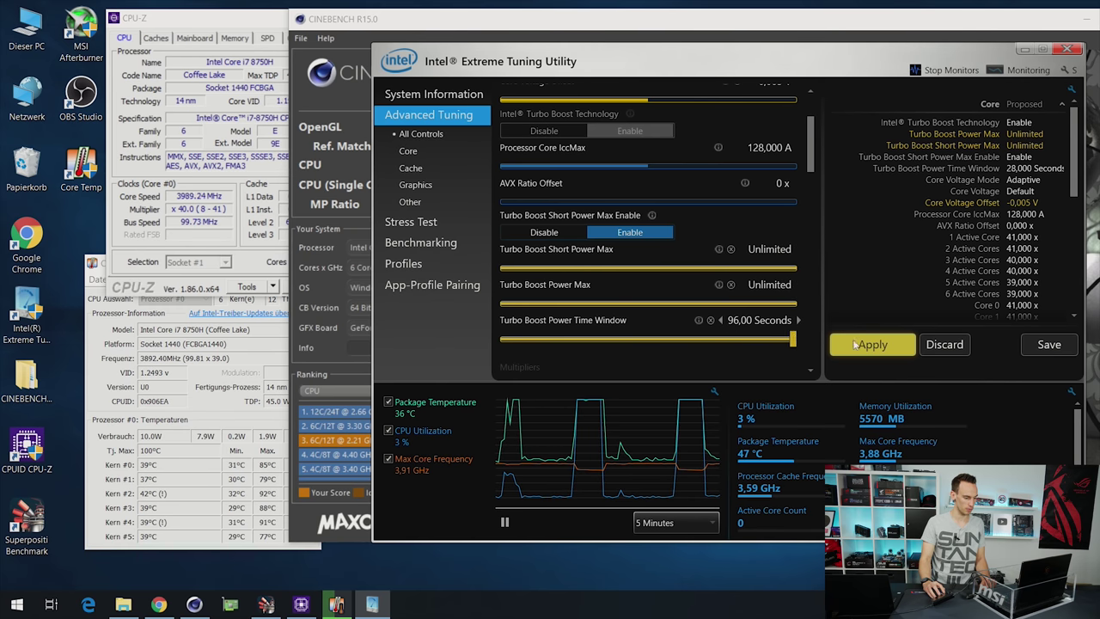
{"action": "left_click", "coordinate": [852, 343]}
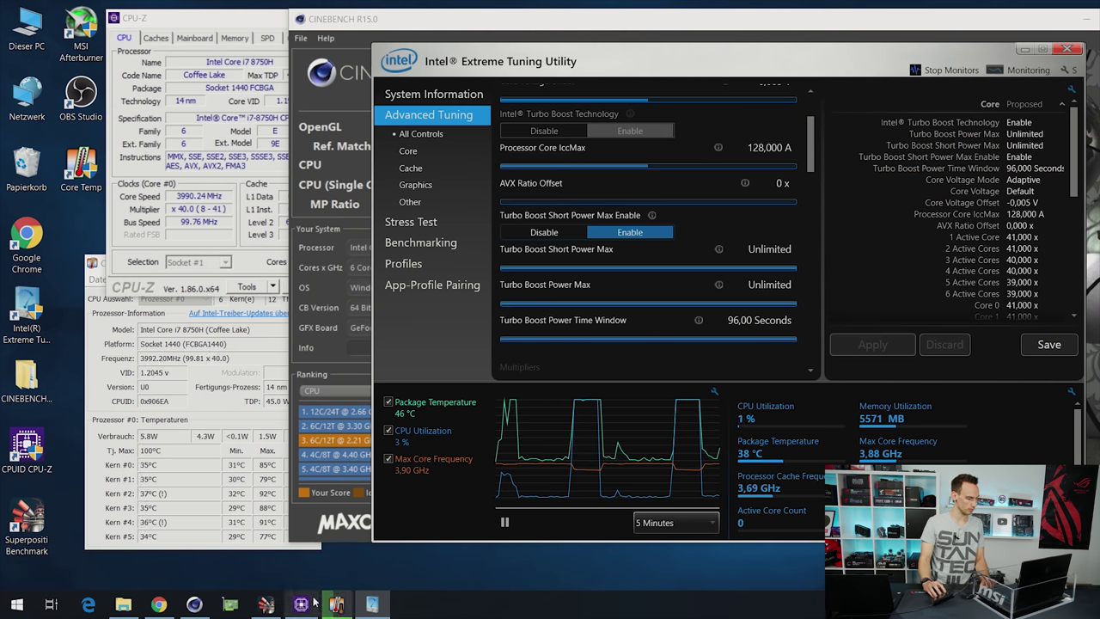
Step: Rerun the Cinebench CPU test with the raised power limits, checking per-core clocks in CPU-Z and readings in Core Temp
{"action": "left_click", "coordinate": [196, 606]}
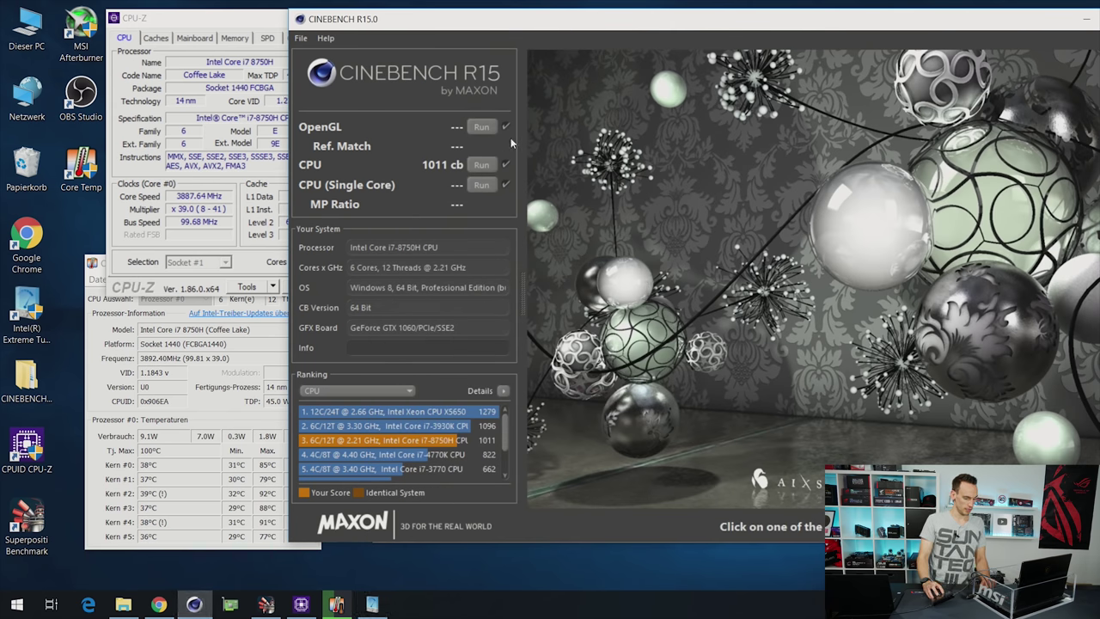
{"action": "left_click", "coordinate": [487, 165]}
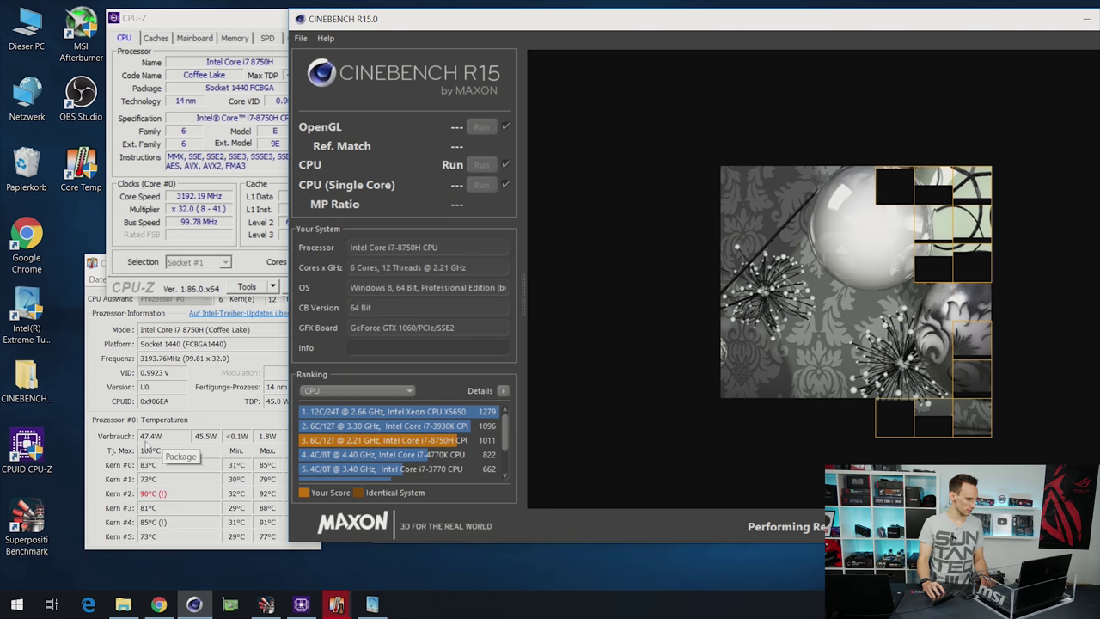
{"action": "right_click", "coordinate": [170, 79]}
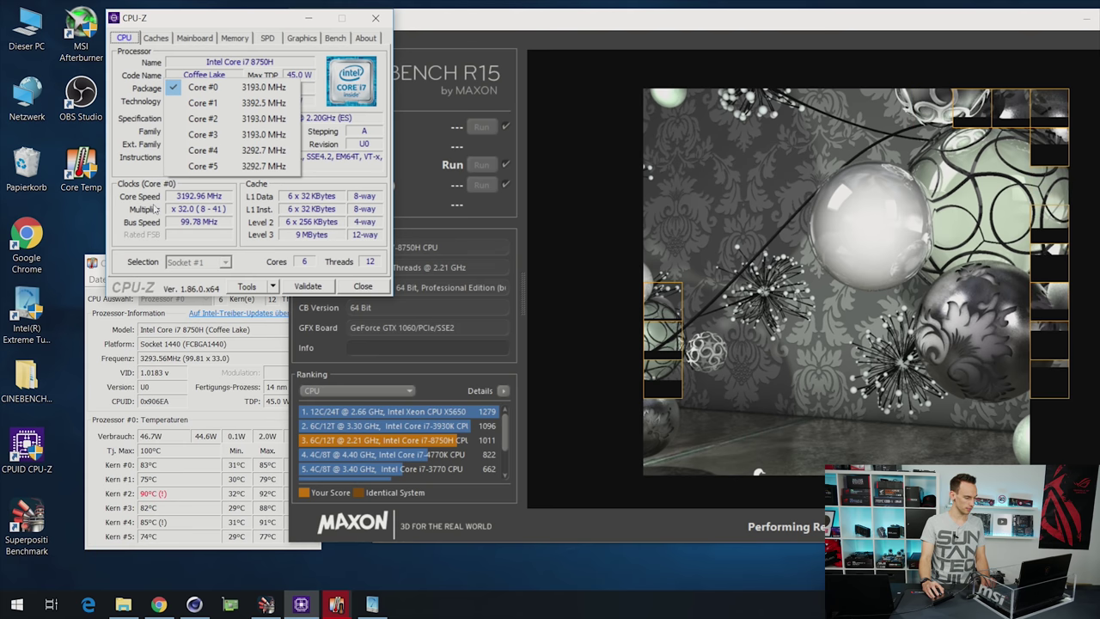
{"action": "left_click", "coordinate": [162, 398]}
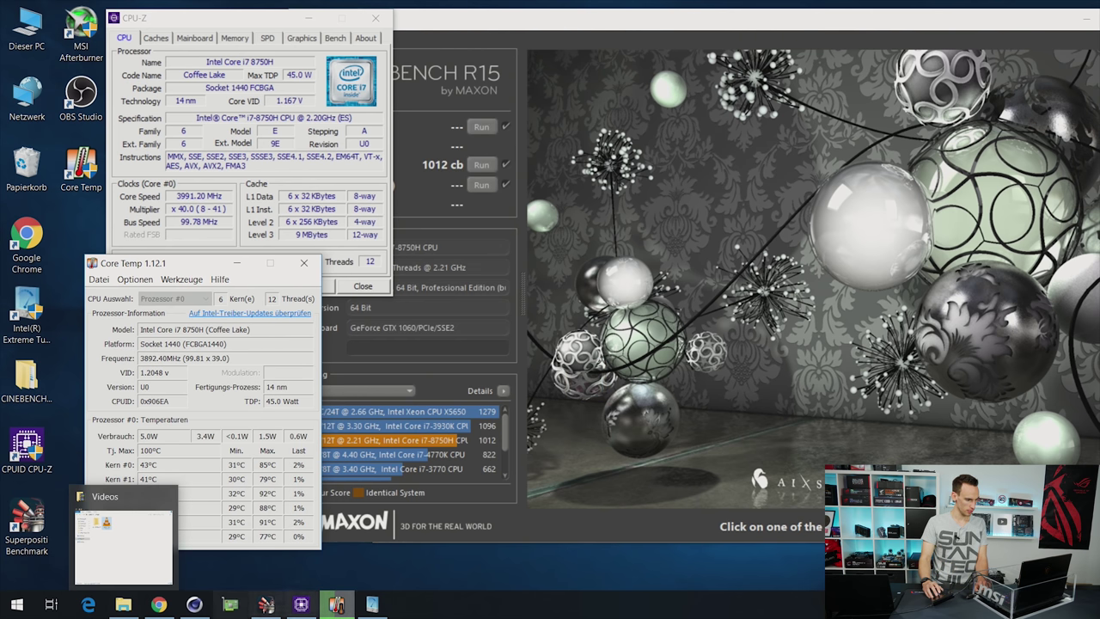
Step: Set the Core Voltage Offset to -0.100 V in Intel Extreme Tuning Utility and apply it
{"action": "left_click", "coordinate": [372, 604]}
{"action": "scroll", "coordinate": [687, 260], "scroll_direction": "up", "scroll_amount": 3}
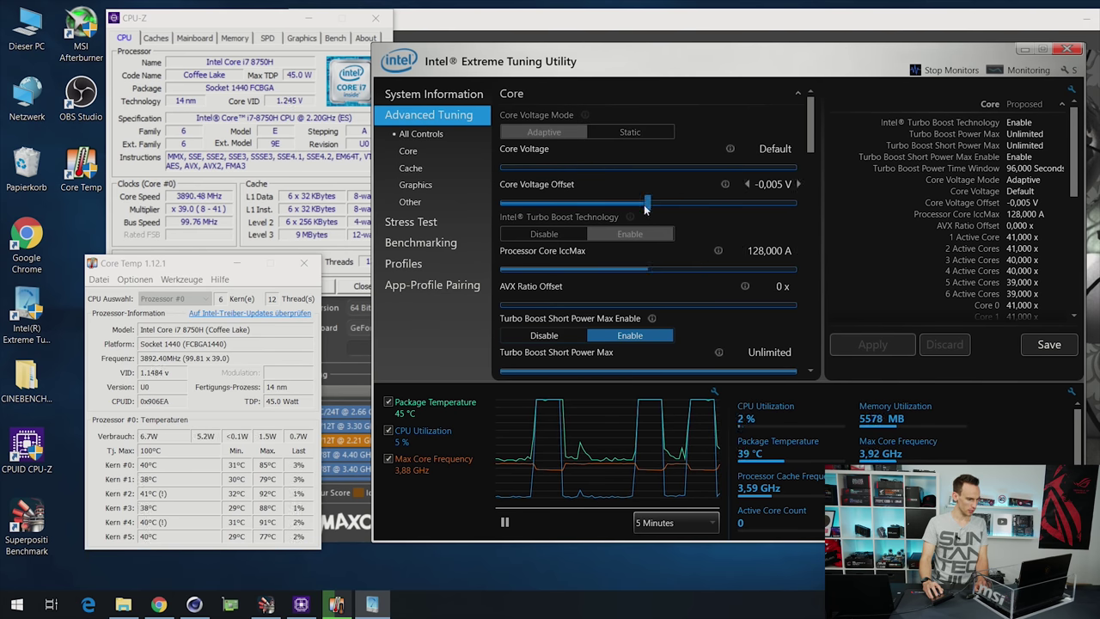
{"action": "left_click_drag", "start_coordinate": [648, 209], "coordinate": [636, 209]}
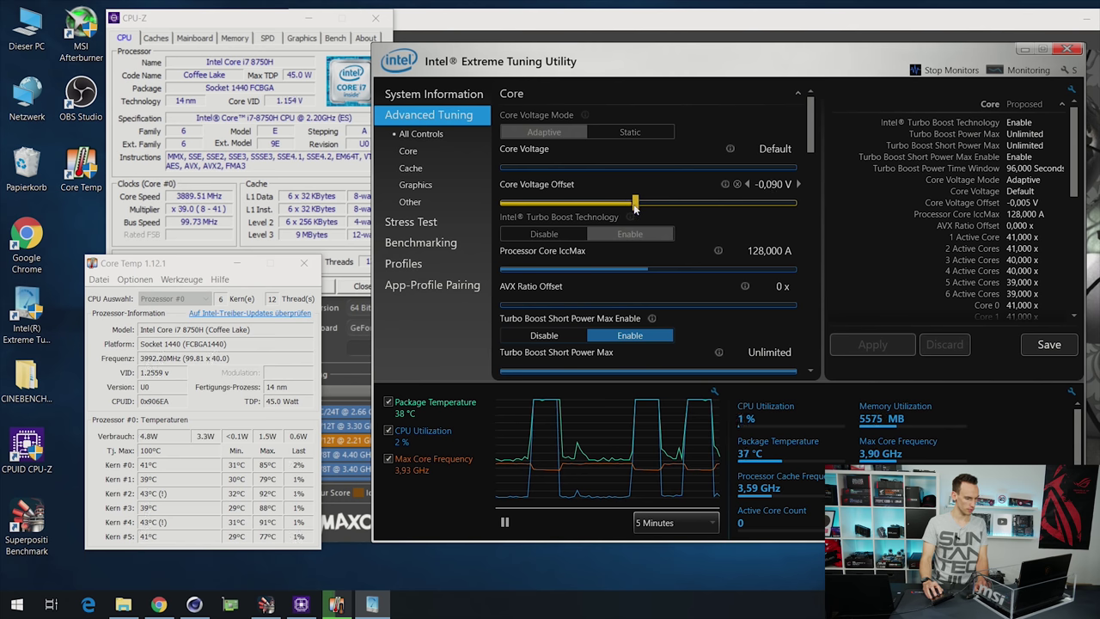
{"action": "left_click", "coordinate": [747, 184]}
{"action": "scroll", "coordinate": [774, 241], "scroll_direction": "down", "scroll_amount": 1}
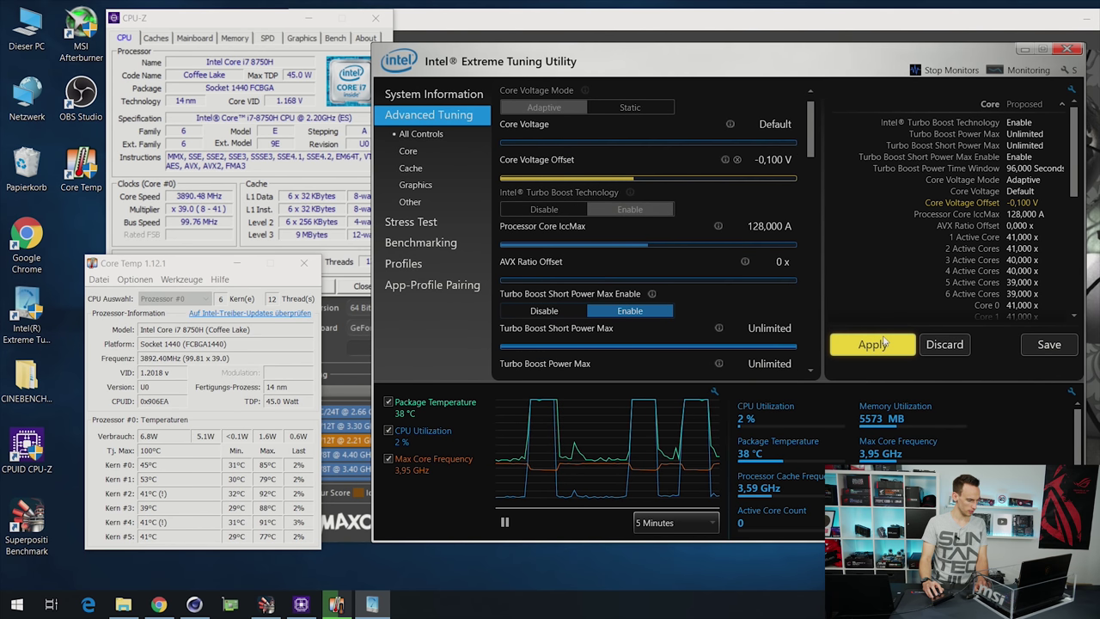
{"action": "left_click", "coordinate": [885, 346]}
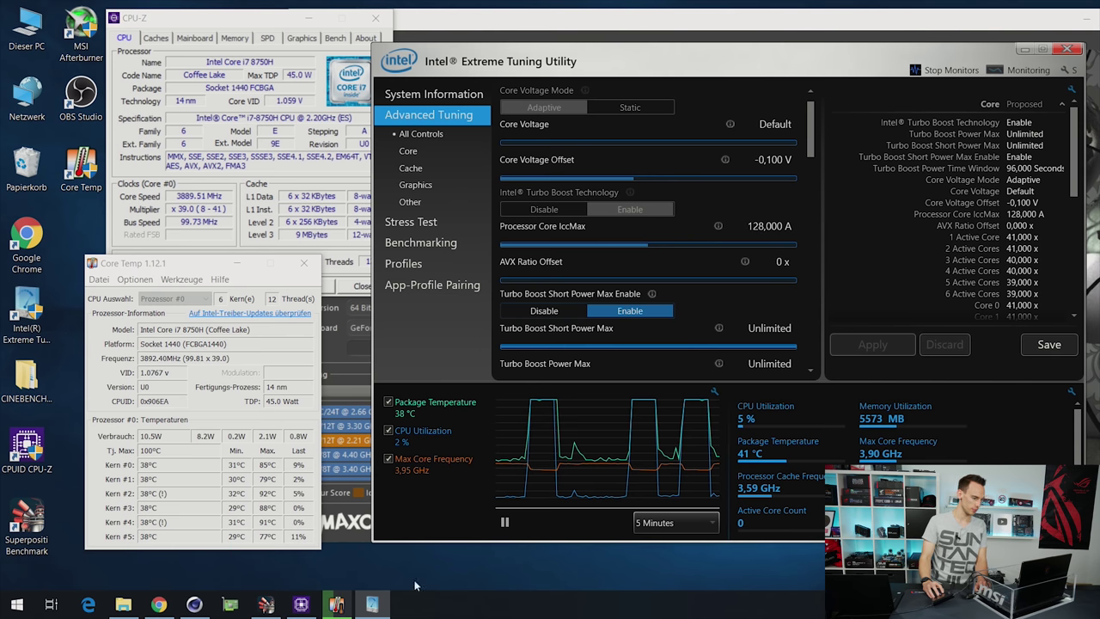
Step: Rerun the Cinebench CPU test with the undervolt, checking Core Temp and the CPU-Z per-core clocks, and return to the Cinebench score
{"action": "left_click", "coordinate": [194, 604]}
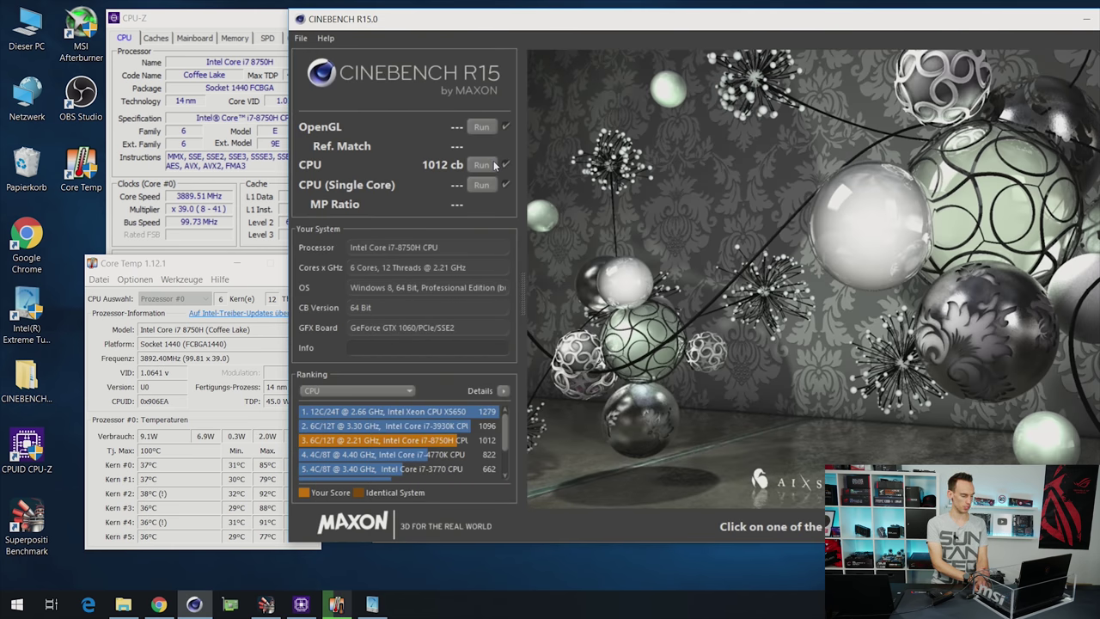
{"action": "left_click", "coordinate": [482, 164]}
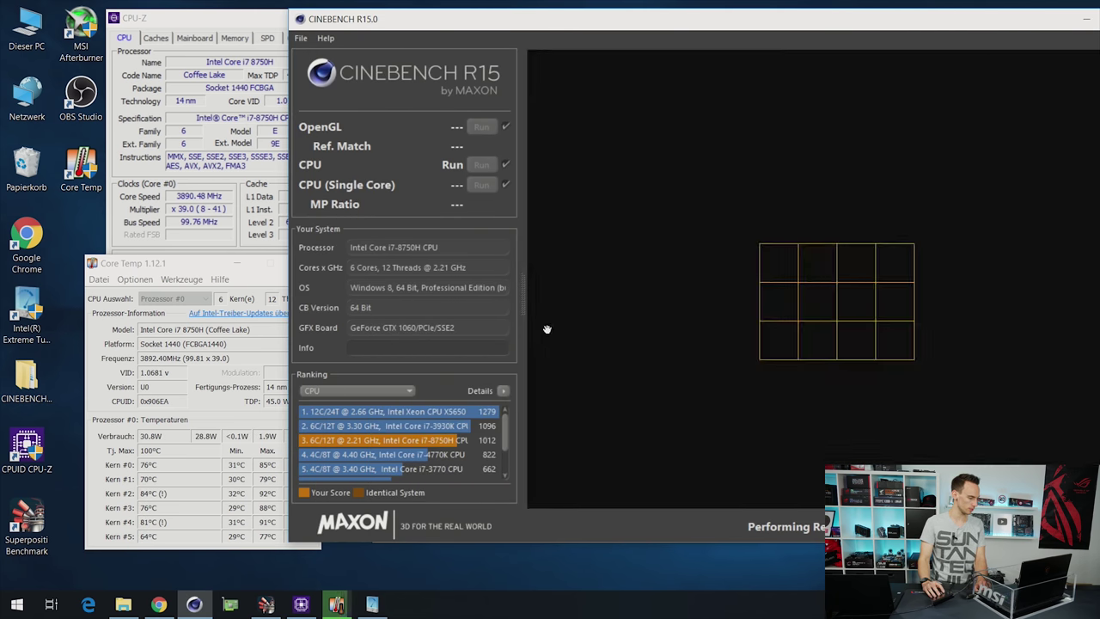
{"action": "left_click", "coordinate": [190, 417]}
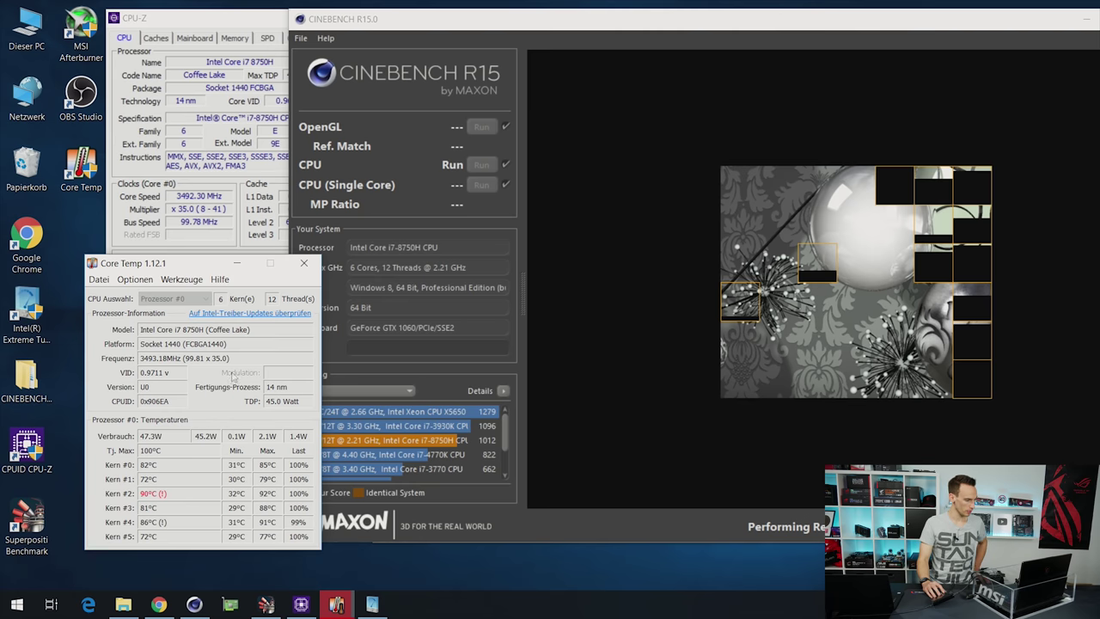
{"action": "left_click", "coordinate": [233, 222]}
{"action": "right_click", "coordinate": [245, 170]}
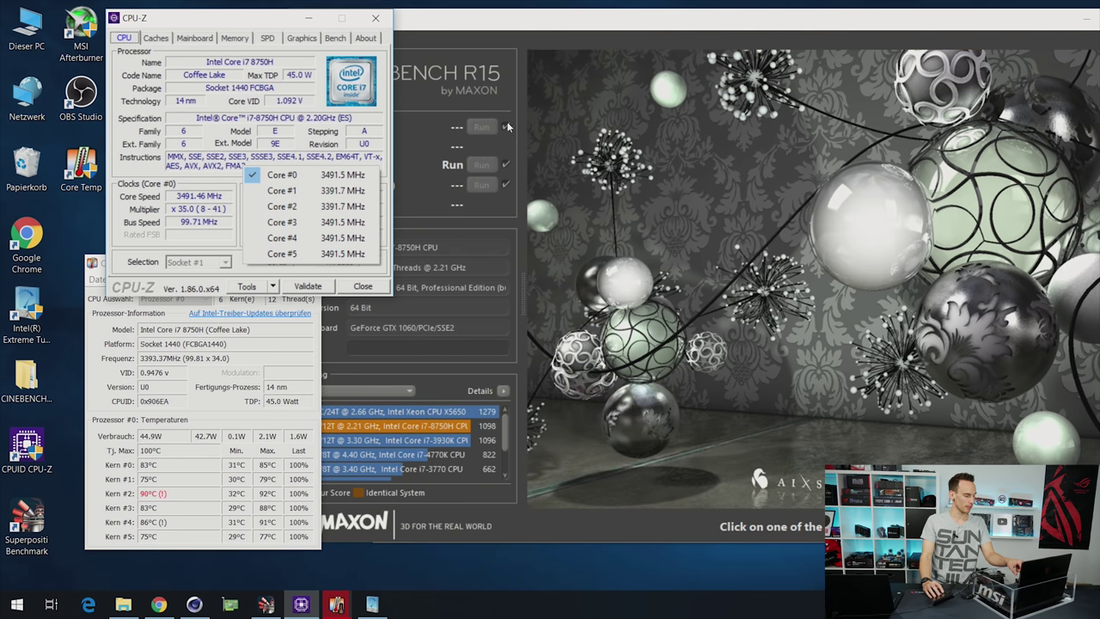
{"action": "left_click", "coordinate": [524, 28]}
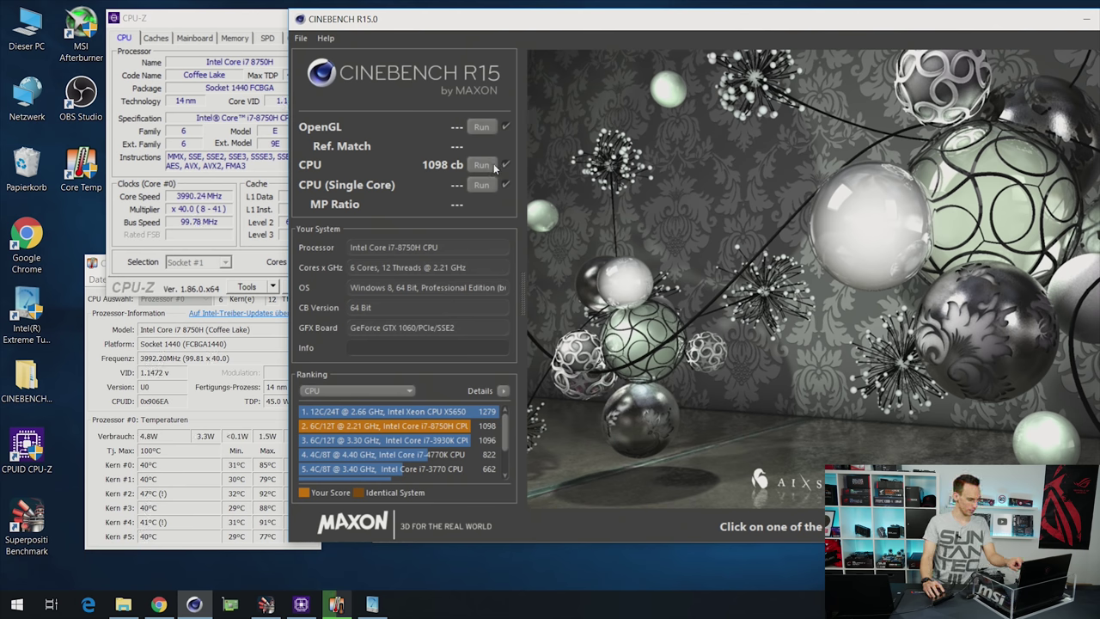
Step: Raise Processor Core IccMax to 255.75 A in Intel Extreme Tuning Utility and apply it
{"action": "left_click", "coordinate": [372, 605]}
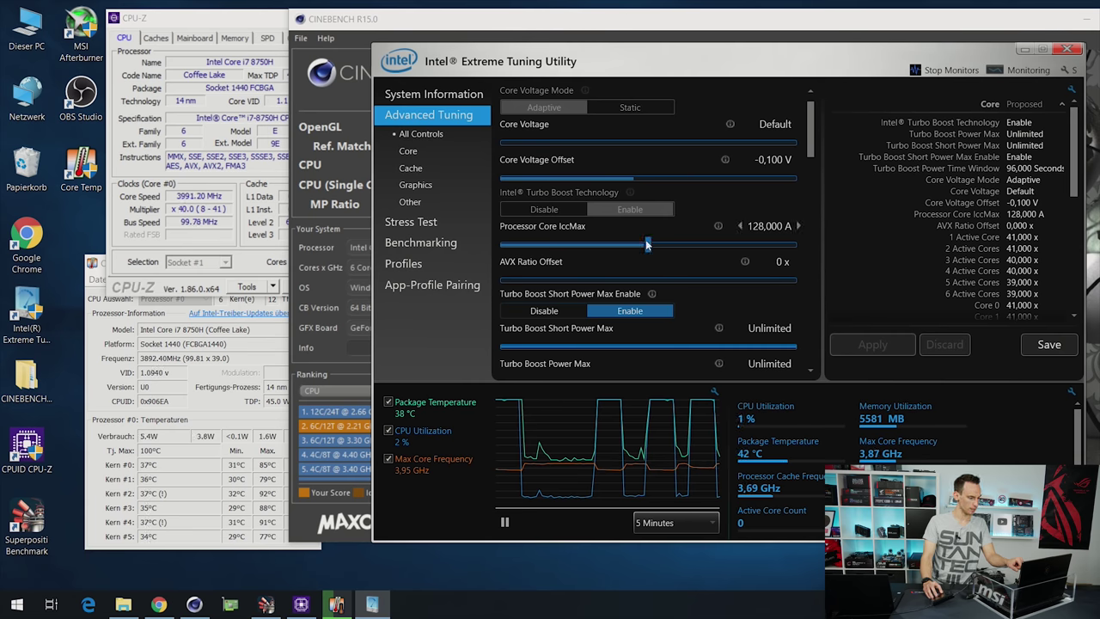
{"action": "left_click_drag", "start_coordinate": [649, 245], "coordinate": [913, 244]}
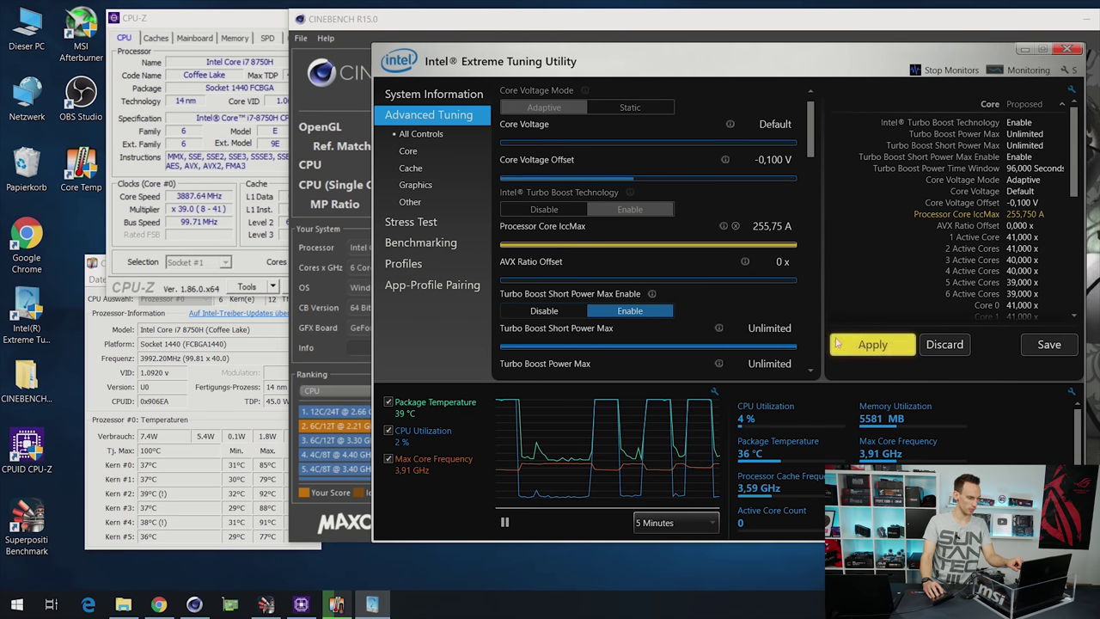
{"action": "left_click", "coordinate": [854, 347]}
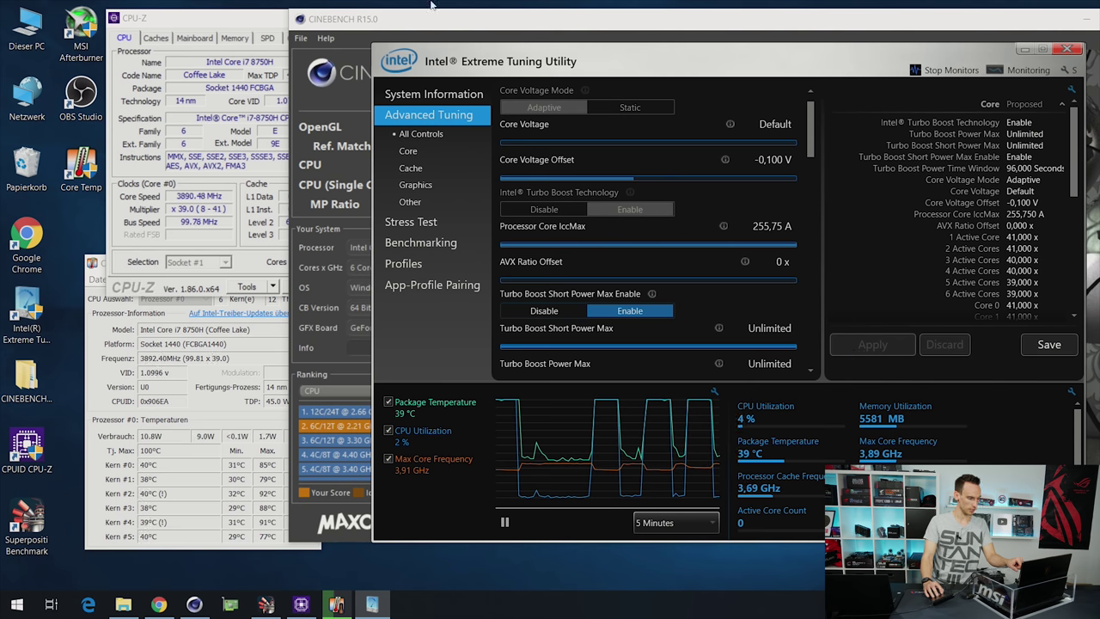
Step: Rerun the Cinebench CPU test with the raised current limit, check Core Temp, and switch back to Intel Extreme Tuning Utility
{"action": "left_click", "coordinate": [437, 15]}
{"action": "left_click", "coordinate": [481, 164]}
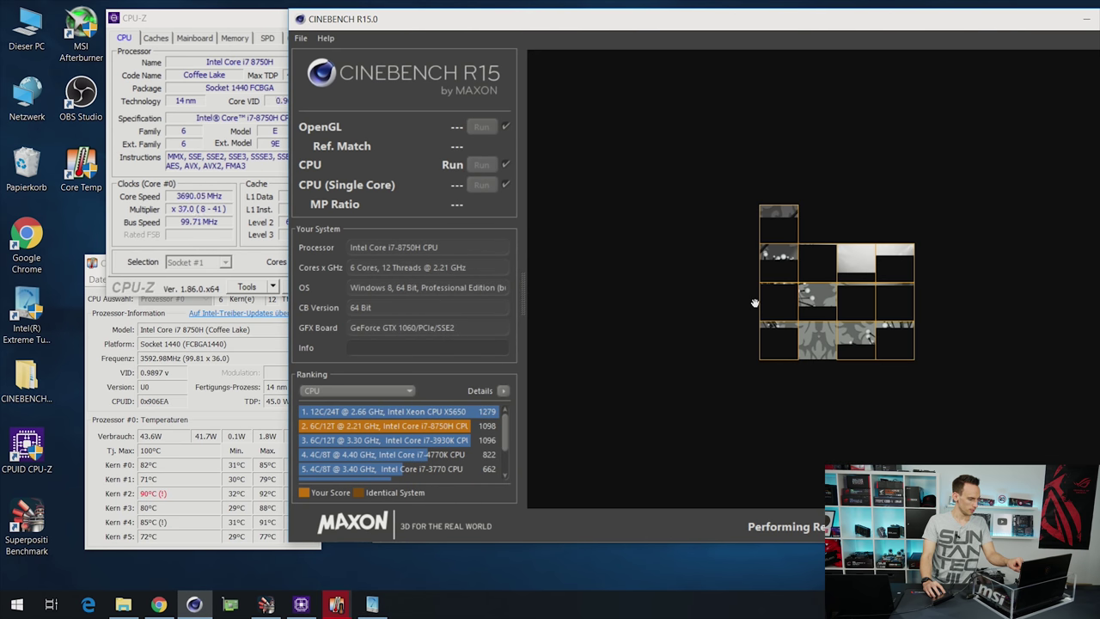
{"action": "left_click", "coordinate": [151, 453]}
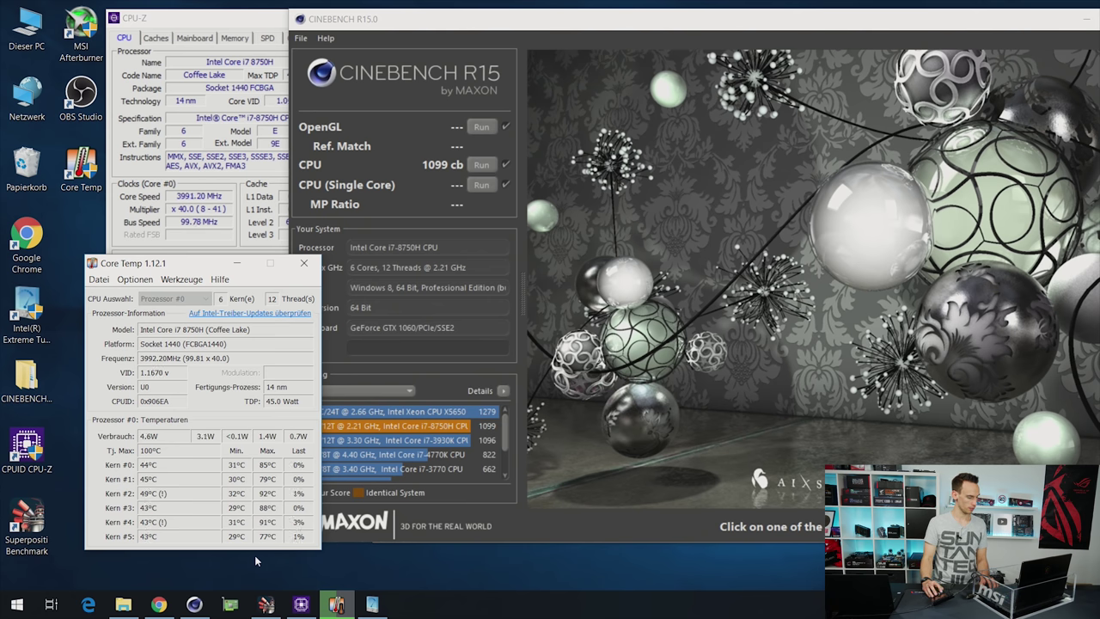
{"action": "left_click", "coordinate": [372, 604]}
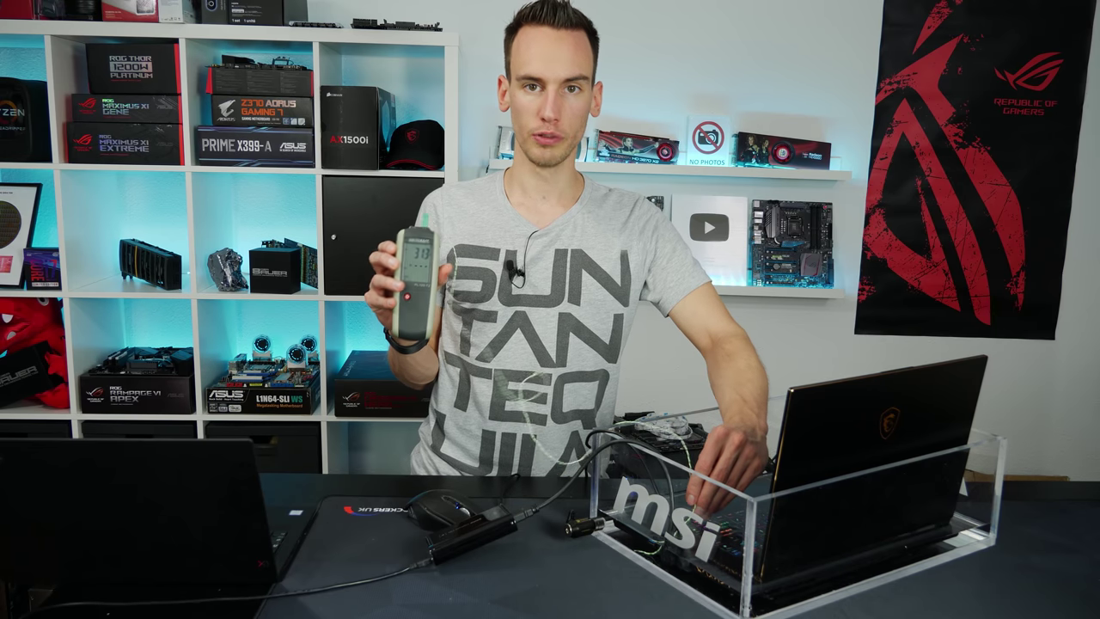